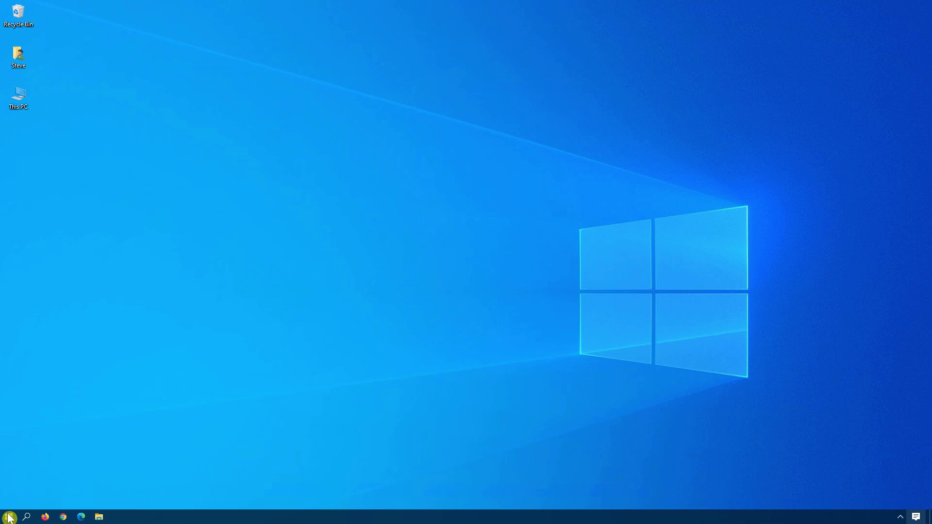
- Go to Settings > Apps > Default apps and choose Set defaults by app
{"action": "left_click", "coordinate": [10, 518]}
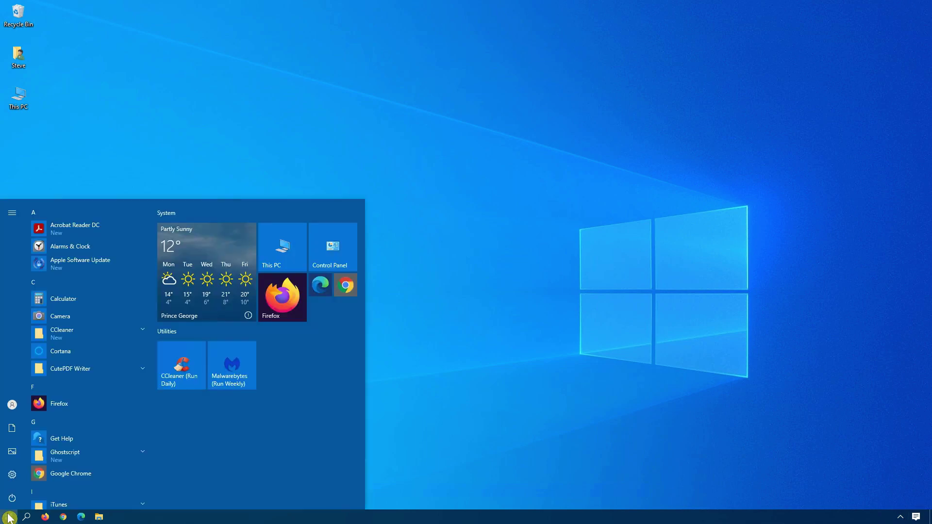
{"action": "left_click", "coordinate": [15, 475]}
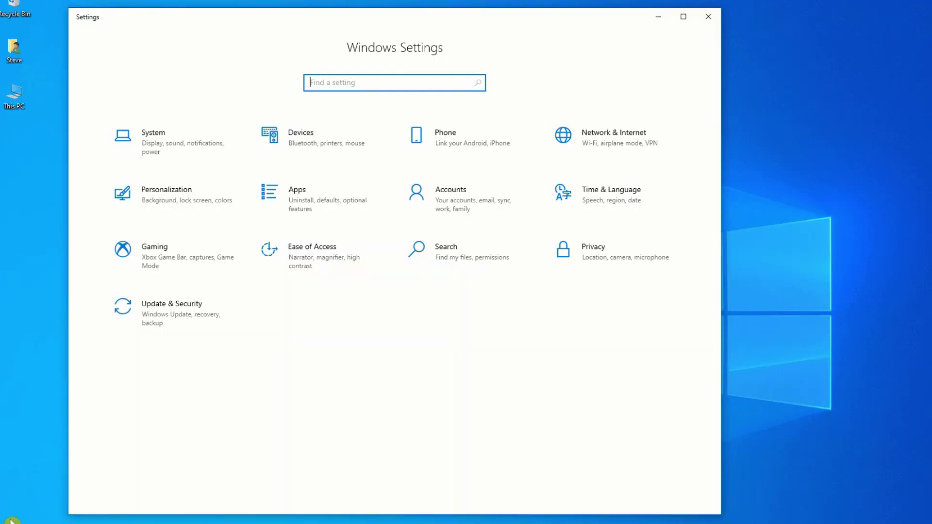
{"action": "left_click", "coordinate": [316, 198]}
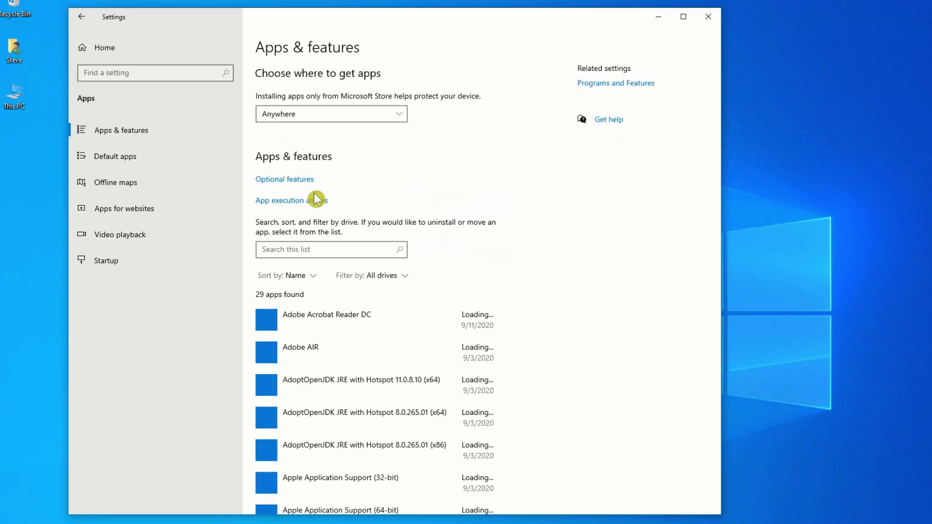
{"action": "left_click", "coordinate": [175, 153]}
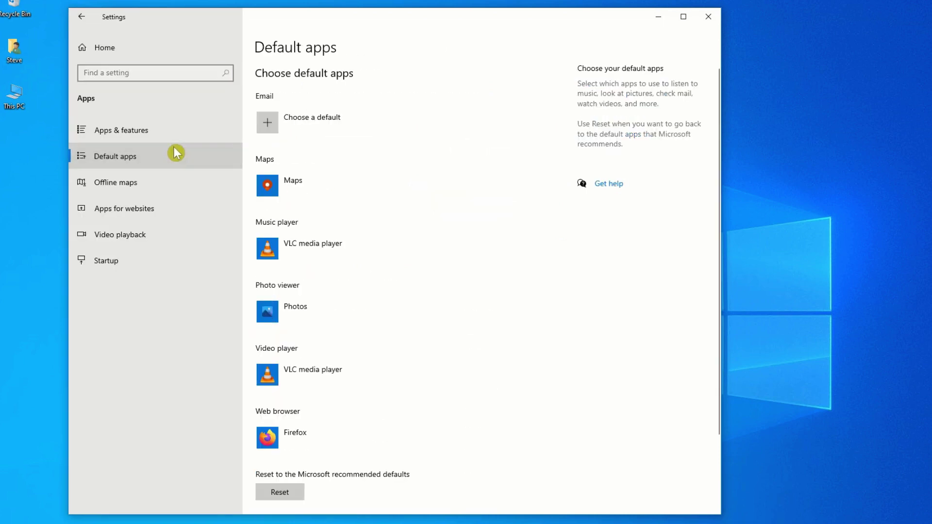
{"action": "scroll", "coordinate": [337, 343], "scroll_direction": "down", "scroll_amount": 2}
{"action": "left_click", "coordinate": [337, 350]}
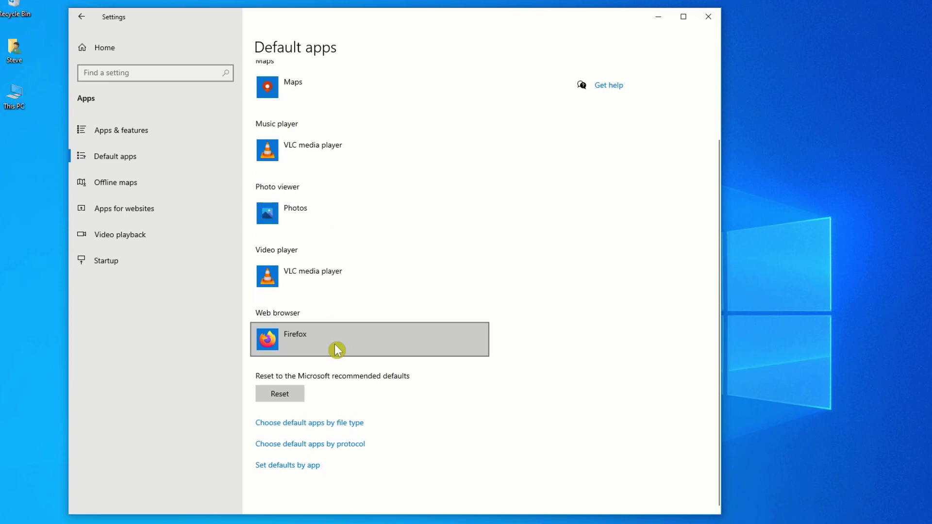
{"action": "left_click", "coordinate": [298, 469]}
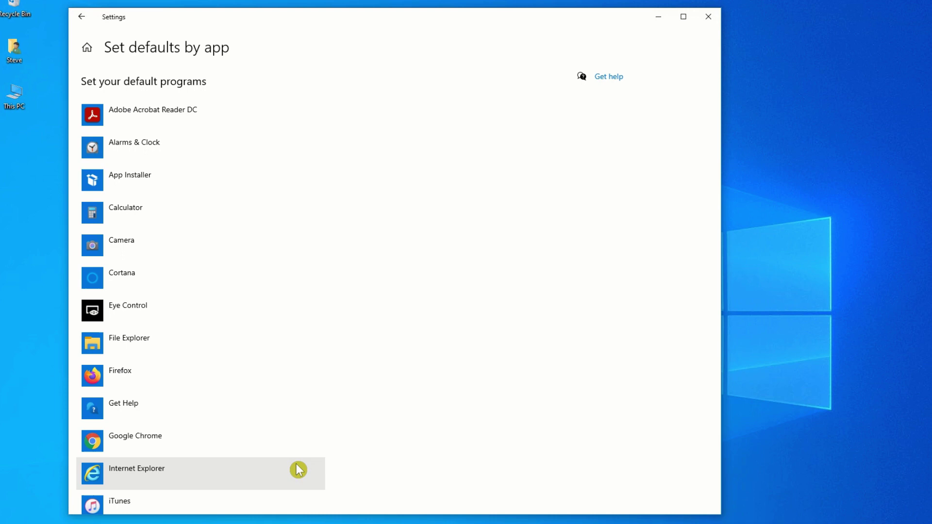
- Assign .pdf to Adobe Acrobat Reader DC under its Manage page, then close Settings
{"action": "left_click", "coordinate": [145, 127]}
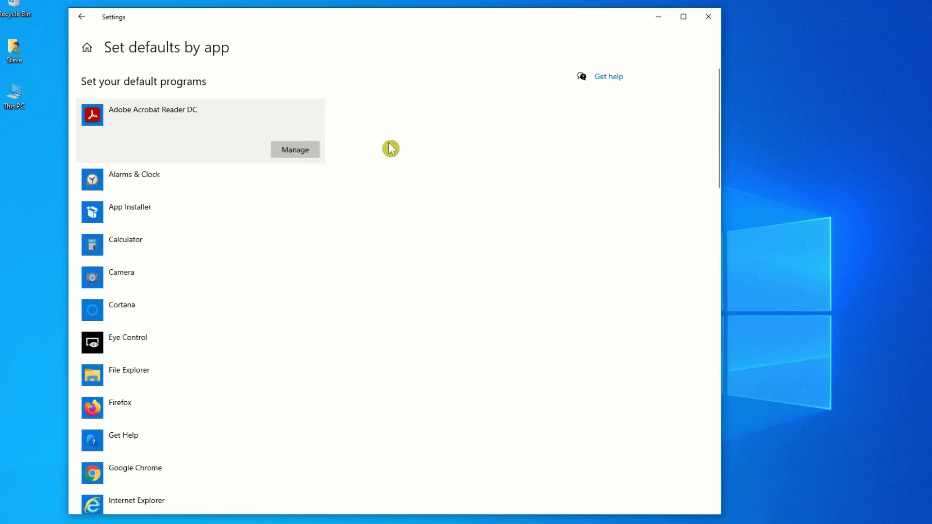
{"action": "left_click", "coordinate": [300, 152]}
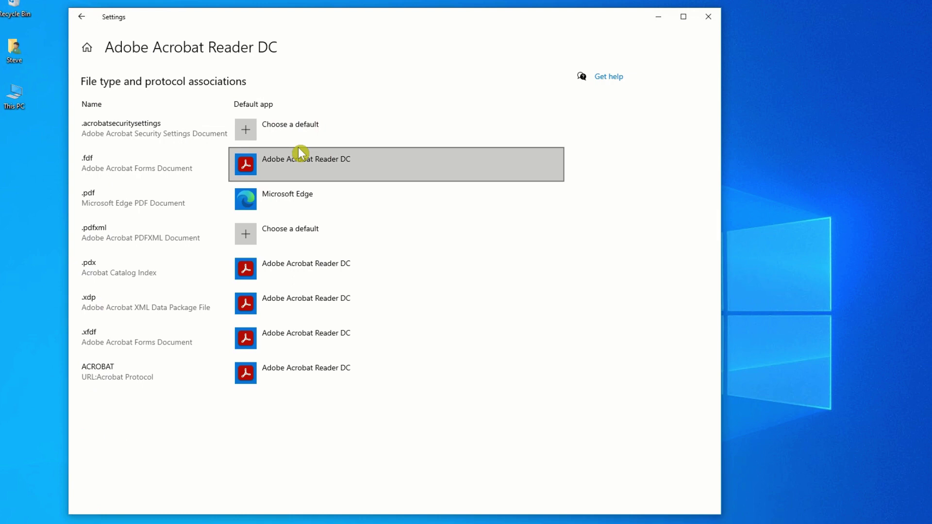
{"action": "left_click", "coordinate": [285, 197]}
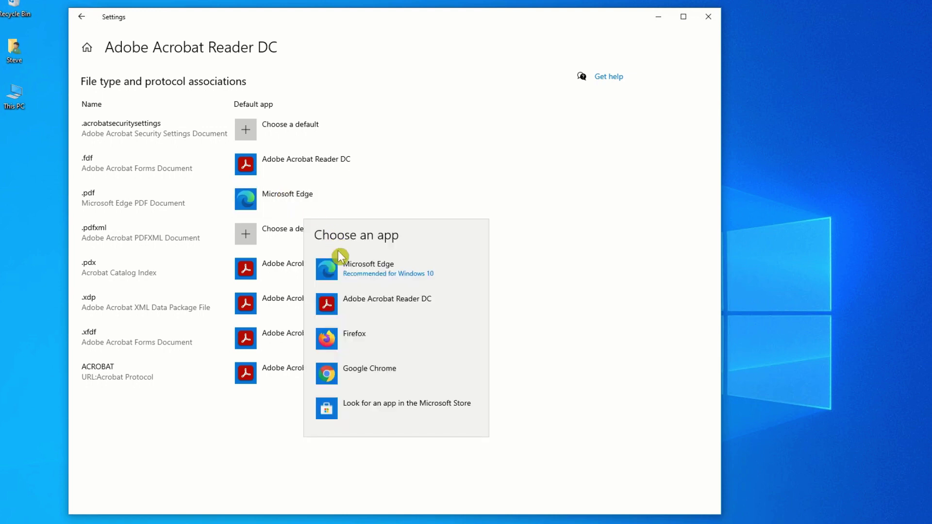
{"action": "left_click", "coordinate": [417, 306]}
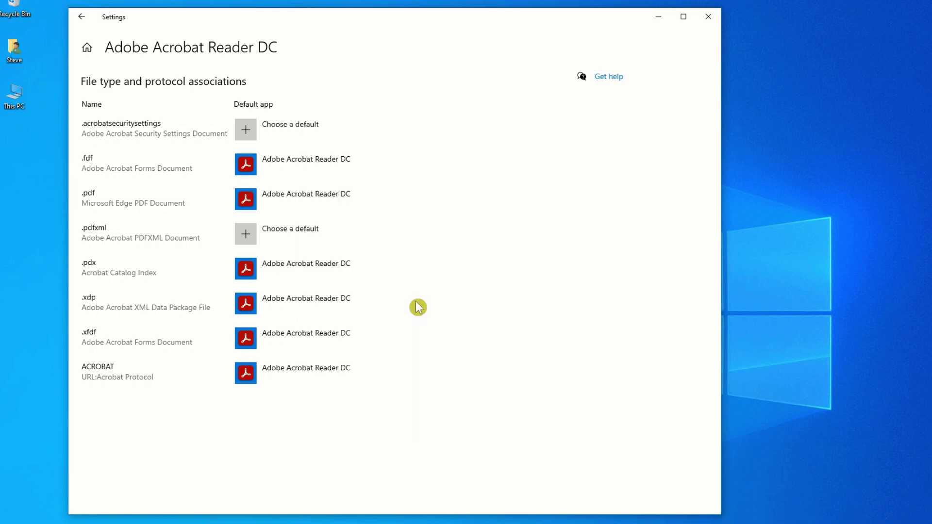
{"action": "left_click", "coordinate": [709, 16]}
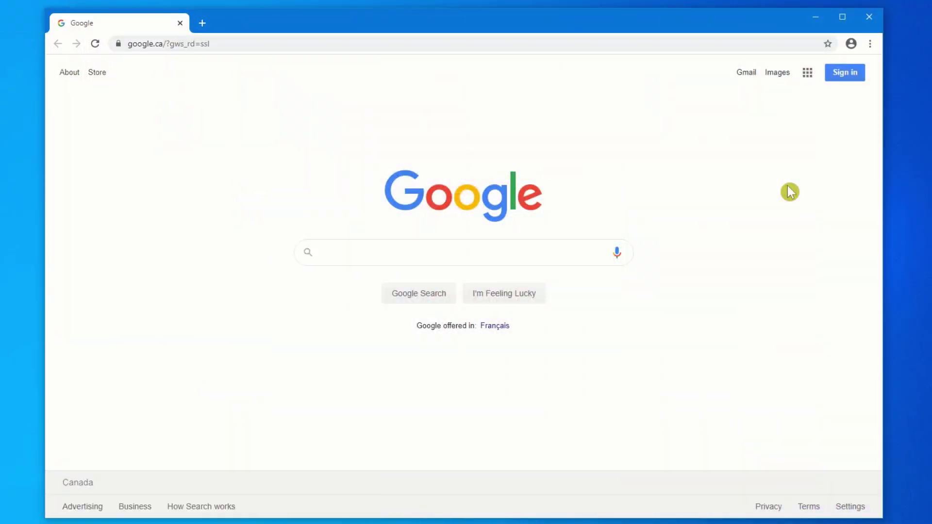
- Turn on 'Download PDF files' in Chrome's Site Settings > PDF documents so PDFs stop opening in Chrome
{"action": "left_click", "coordinate": [870, 44]}
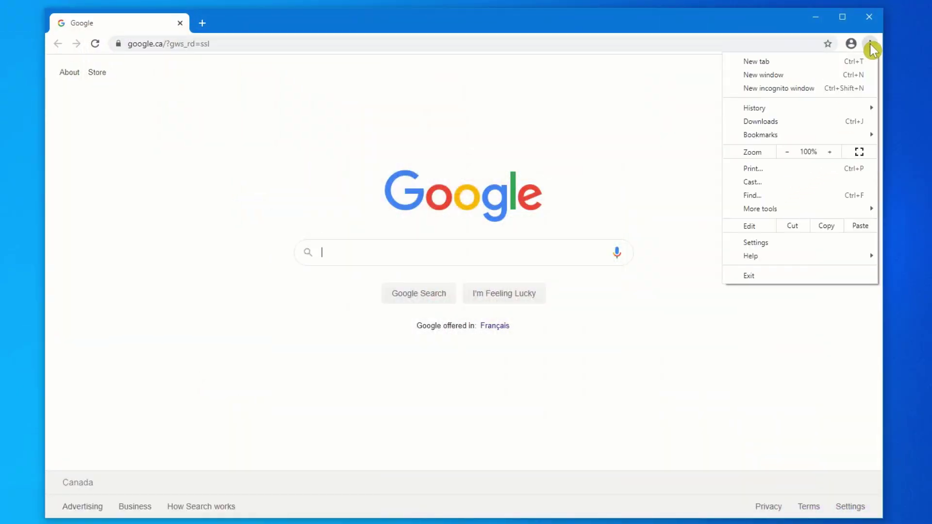
{"action": "left_click", "coordinate": [804, 242]}
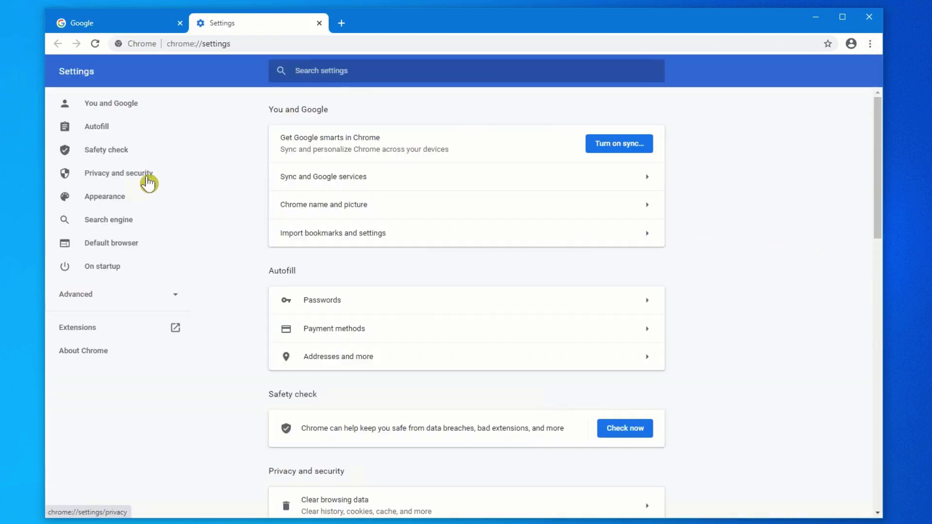
{"action": "left_click", "coordinate": [147, 183]}
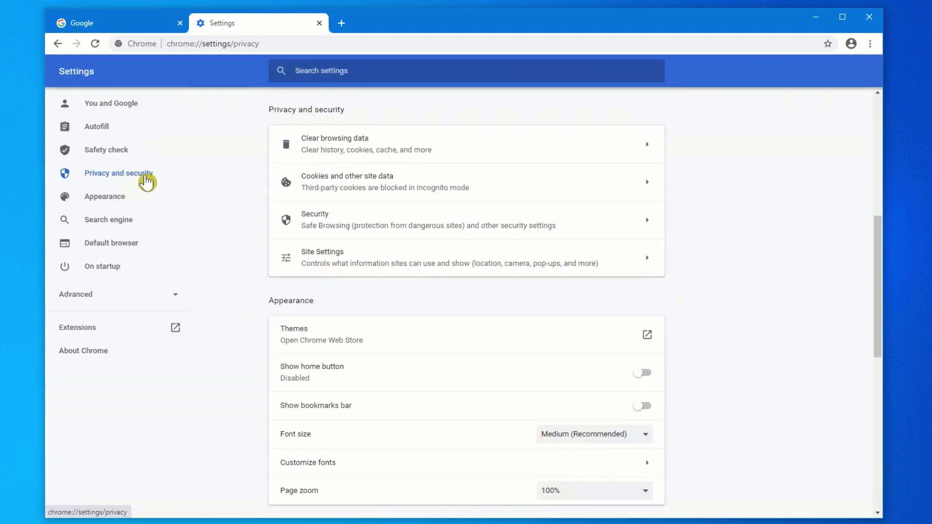
{"action": "left_click", "coordinate": [342, 266]}
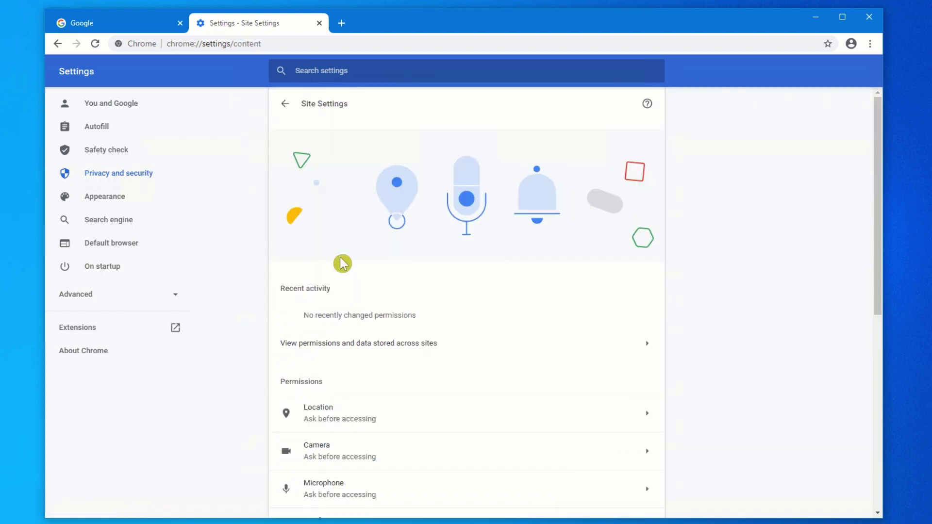
{"action": "scroll", "coordinate": [439, 360], "scroll_direction": "down", "scroll_amount": 8}
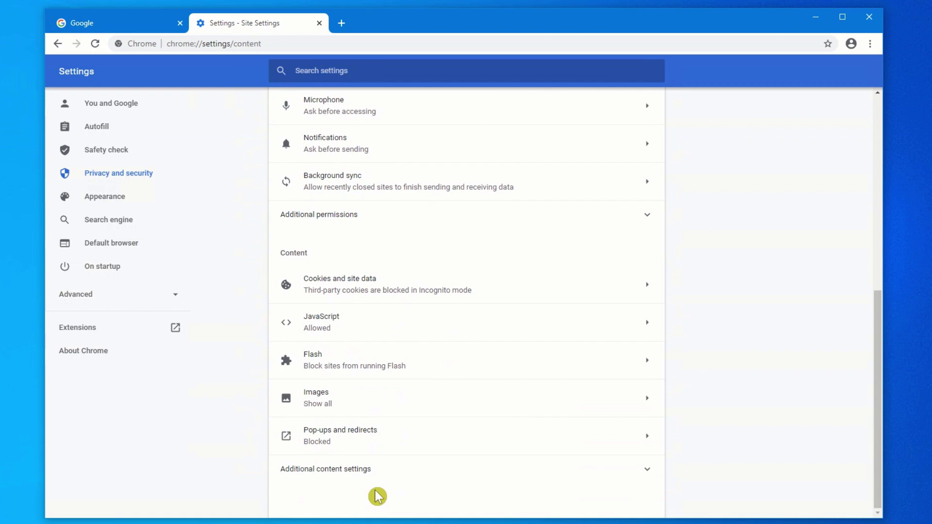
{"action": "left_click", "coordinate": [356, 478]}
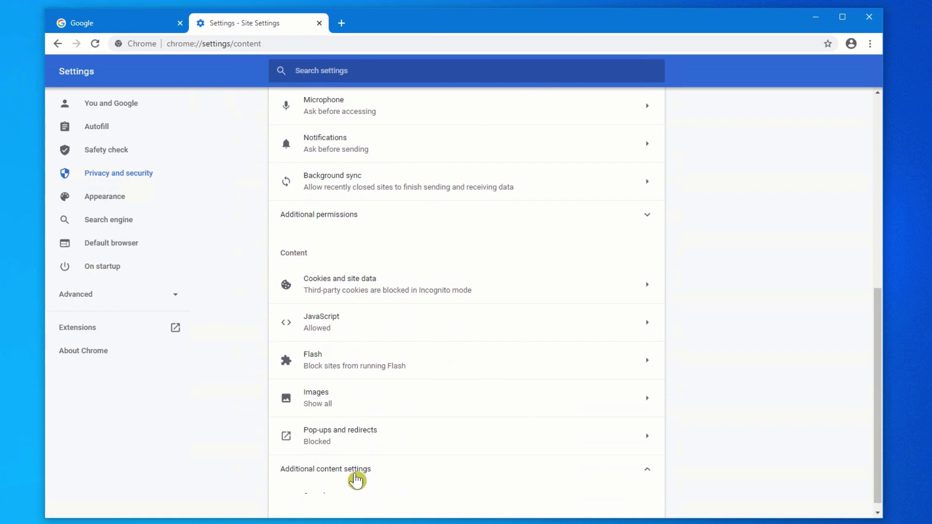
{"action": "scroll", "coordinate": [357, 478], "scroll_direction": "down", "scroll_amount": 5}
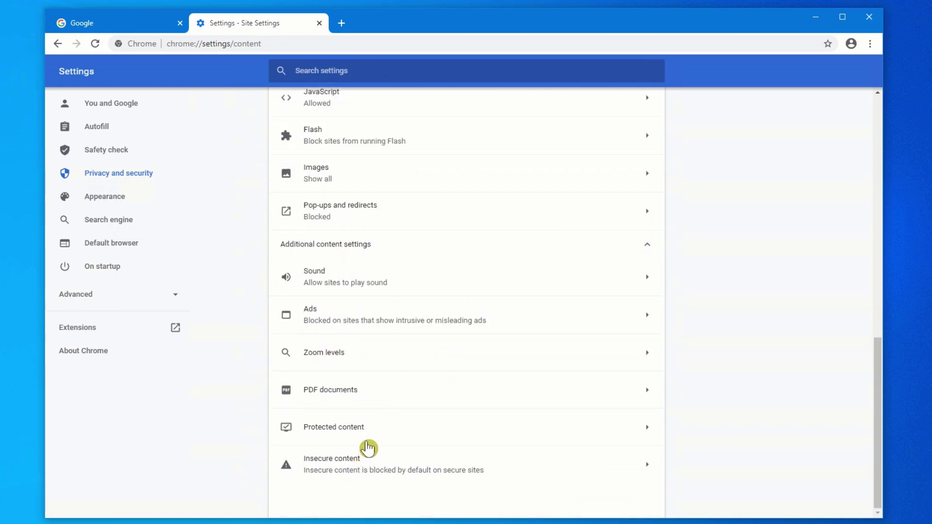
{"action": "left_click", "coordinate": [374, 394]}
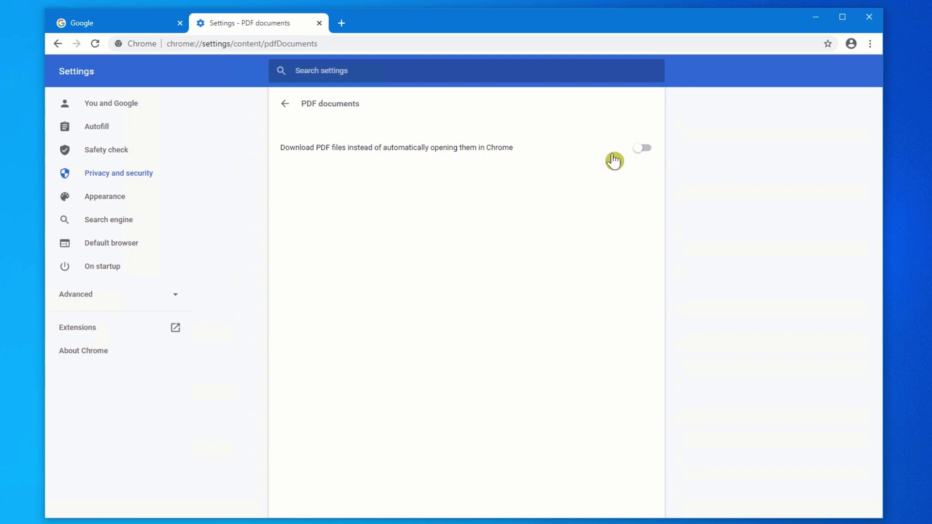
{"action": "left_click", "coordinate": [636, 150]}
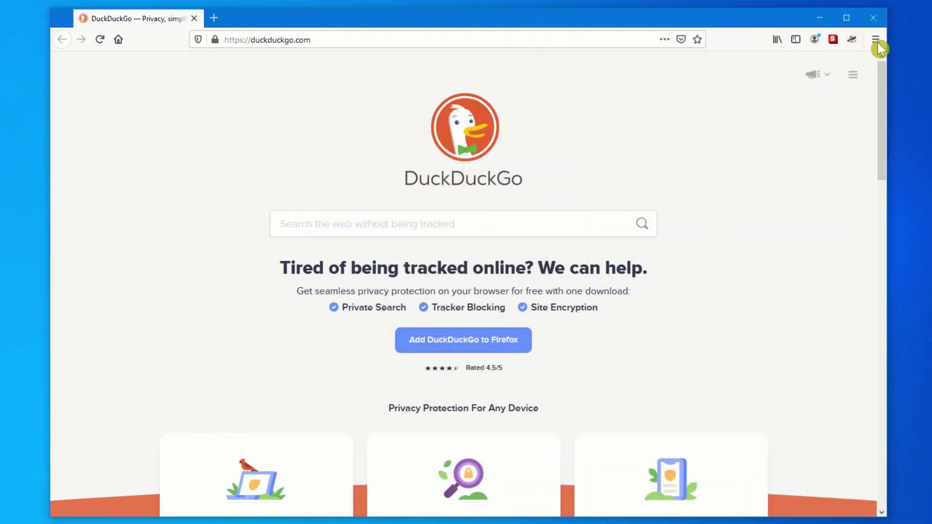
- In Firefox Options, select the Portable Document Format (PDF) row under Applications, showing Save File
{"action": "left_click", "coordinate": [876, 40]}
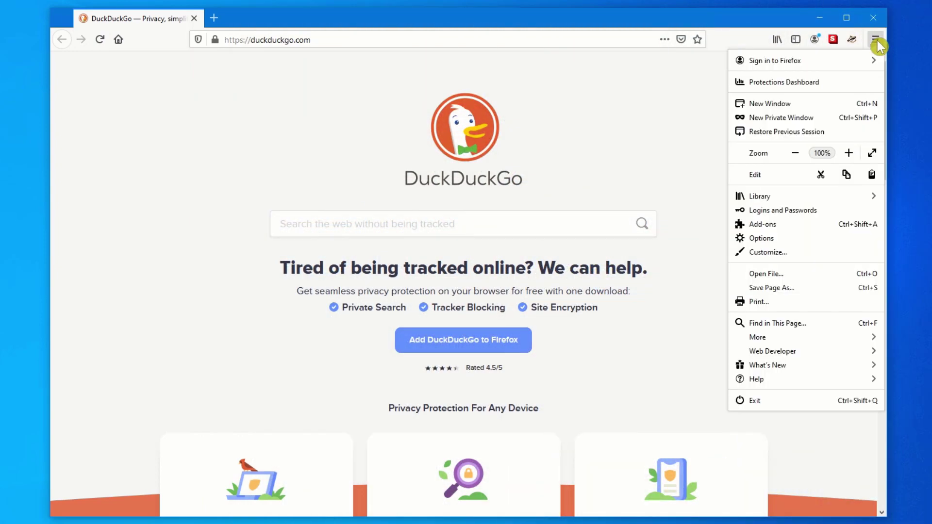
{"action": "left_click", "coordinate": [784, 239]}
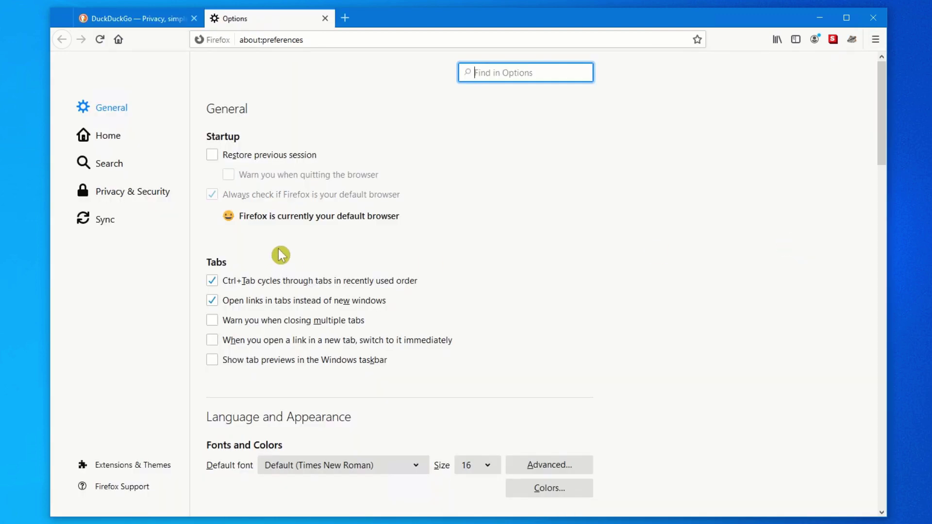
{"action": "scroll", "coordinate": [279, 256], "scroll_direction": "down", "scroll_amount": 2}
{"action": "scroll", "coordinate": [279, 256], "scroll_direction": "down", "scroll_amount": 10}
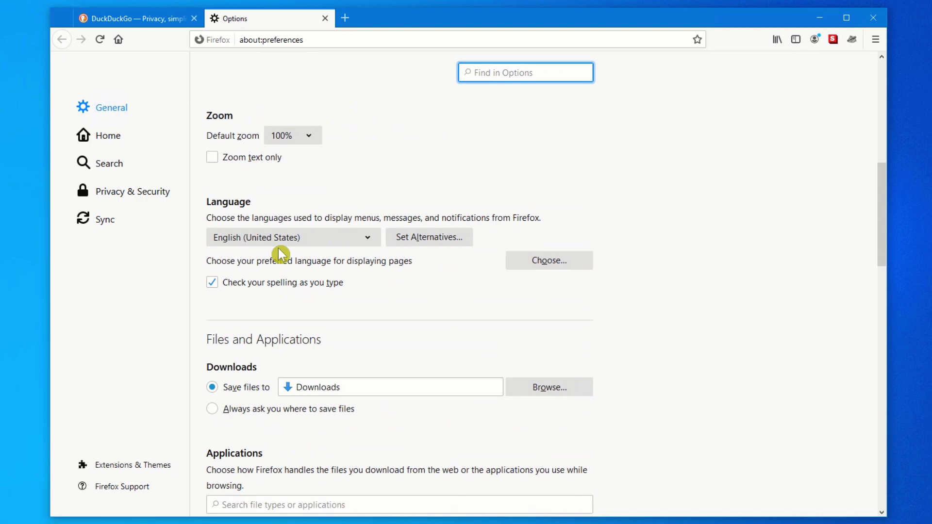
{"action": "scroll", "coordinate": [281, 257], "scroll_direction": "down", "scroll_amount": 5}
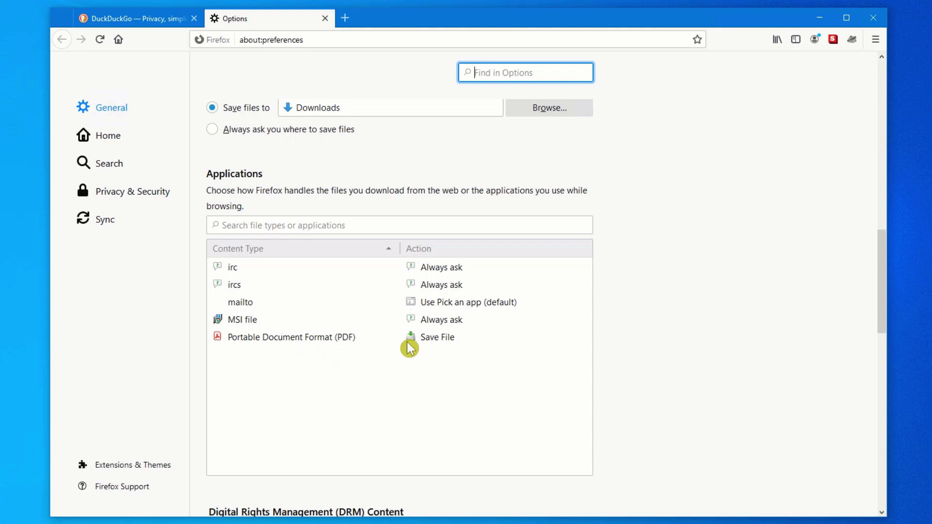
{"action": "left_click", "coordinate": [442, 342]}
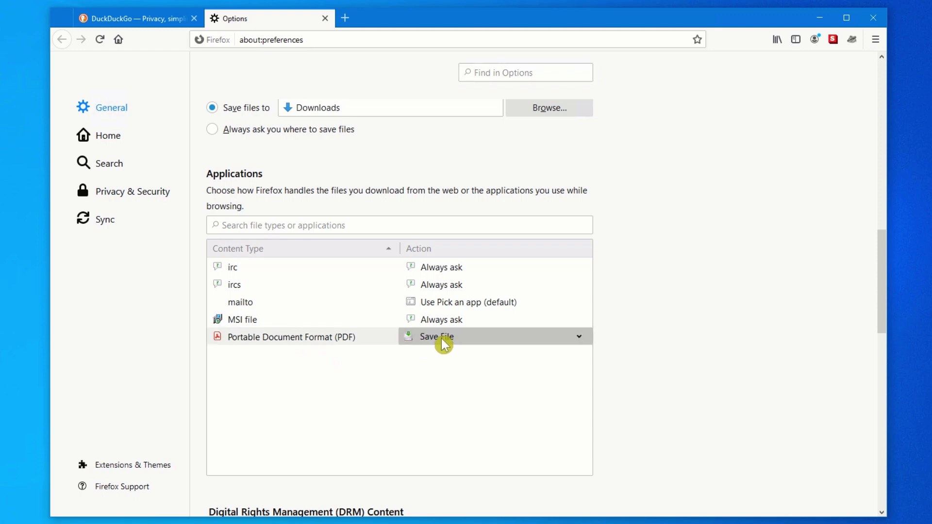
- Review Firefox's 'Use other…' PDF handler list, then cancel so the action stays Save File
{"action": "left_click", "coordinate": [443, 340]}
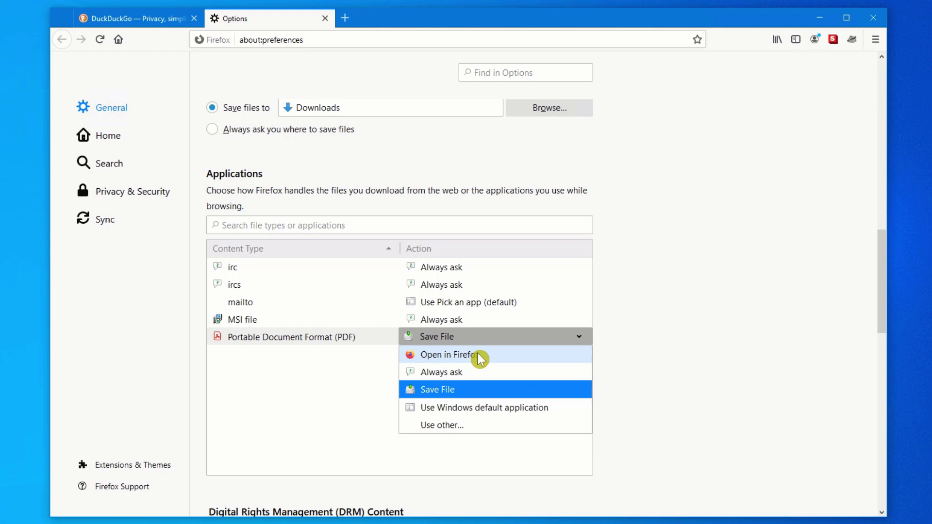
{"action": "left_click", "coordinate": [456, 427]}
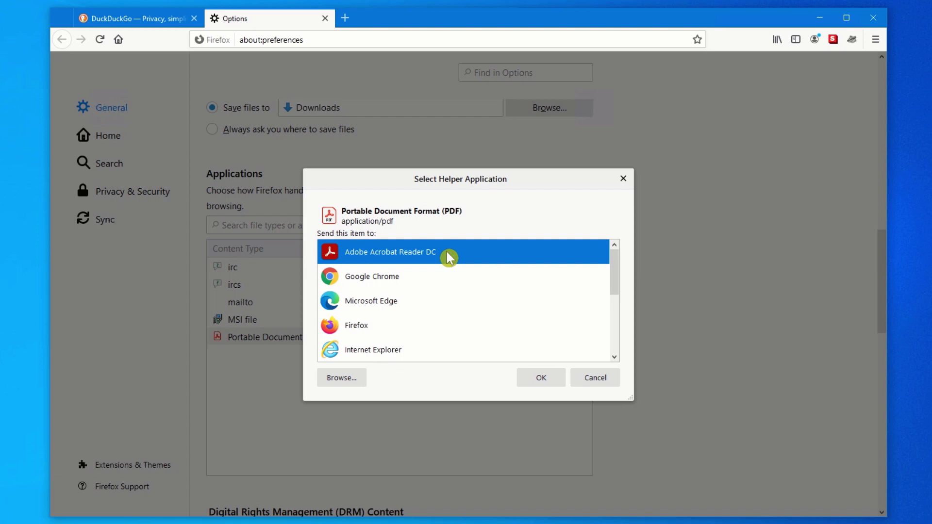
{"action": "left_click", "coordinate": [597, 378]}
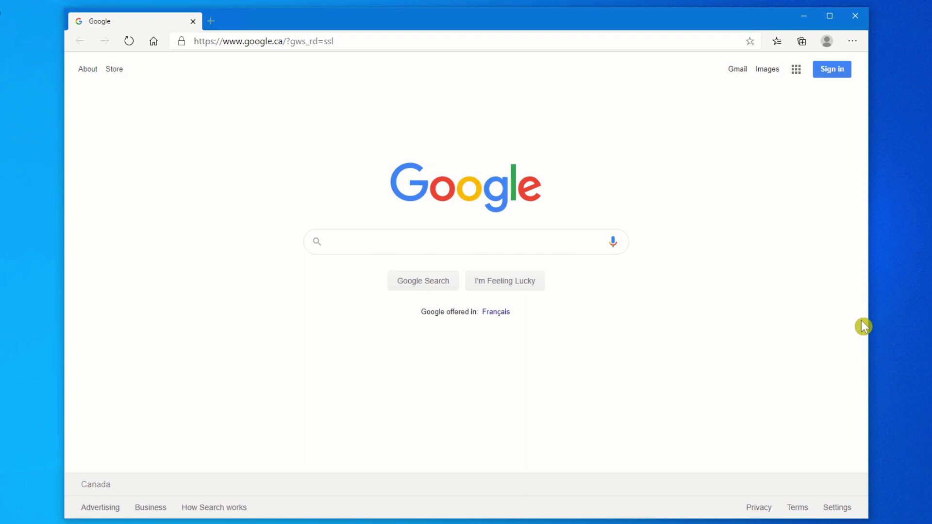
- Make sure 'Always open PDF files externally' is on in Edge's Site permissions > PDF documents
{"action": "left_click", "coordinate": [852, 45]}
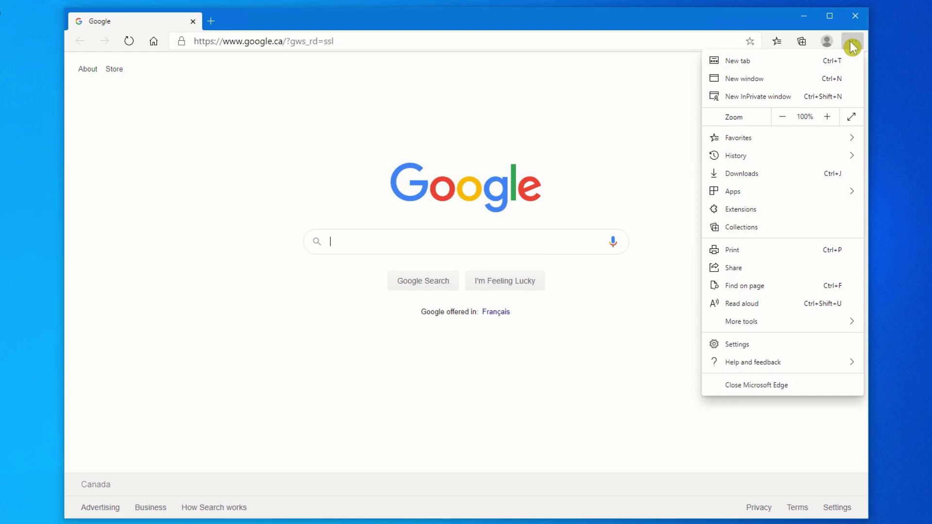
{"action": "left_click", "coordinate": [748, 350]}
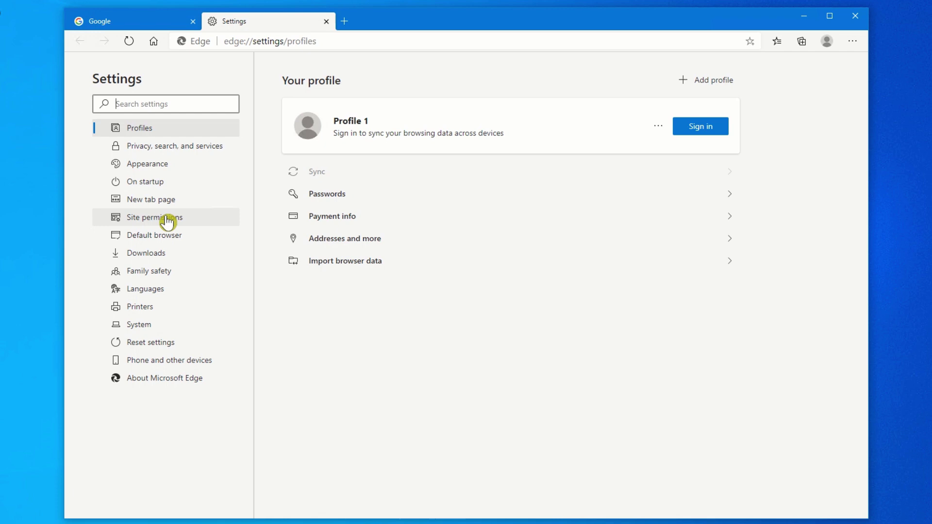
{"action": "left_click", "coordinate": [167, 223]}
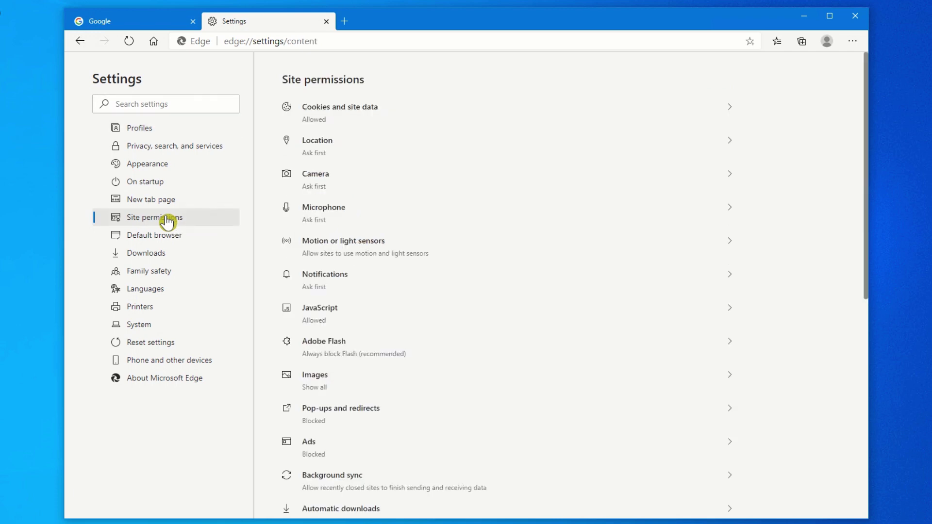
{"action": "scroll", "coordinate": [384, 386], "scroll_direction": "down", "scroll_amount": 7}
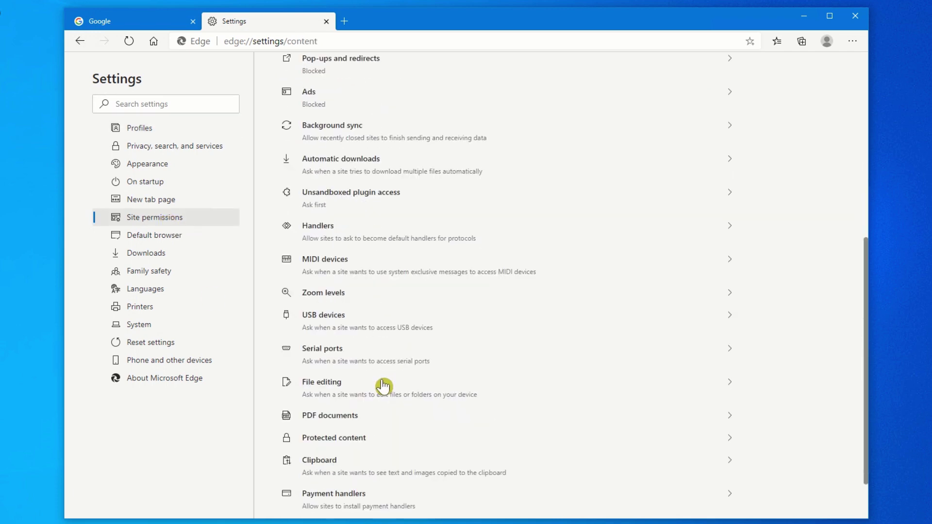
{"action": "left_click", "coordinate": [331, 422]}
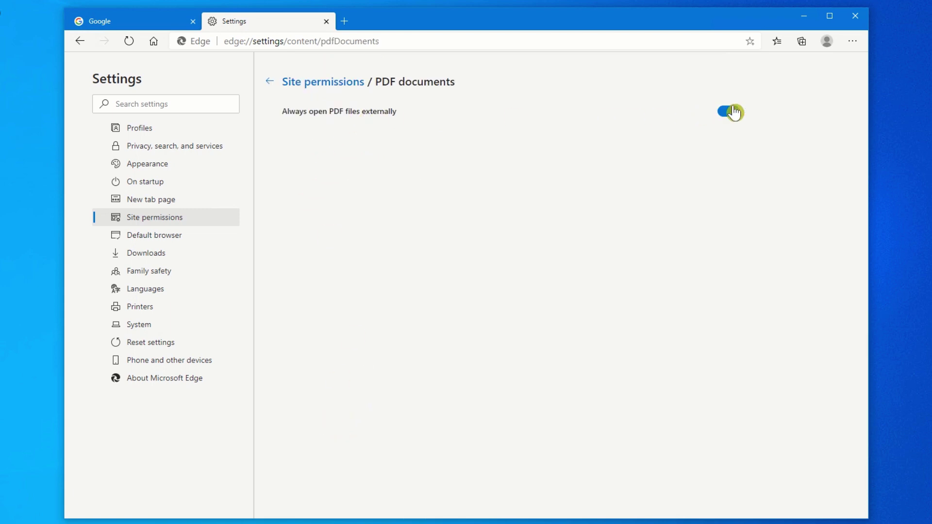
{"action": "left_click", "coordinate": [730, 117]}
{"action": "left_click", "coordinate": [733, 116]}
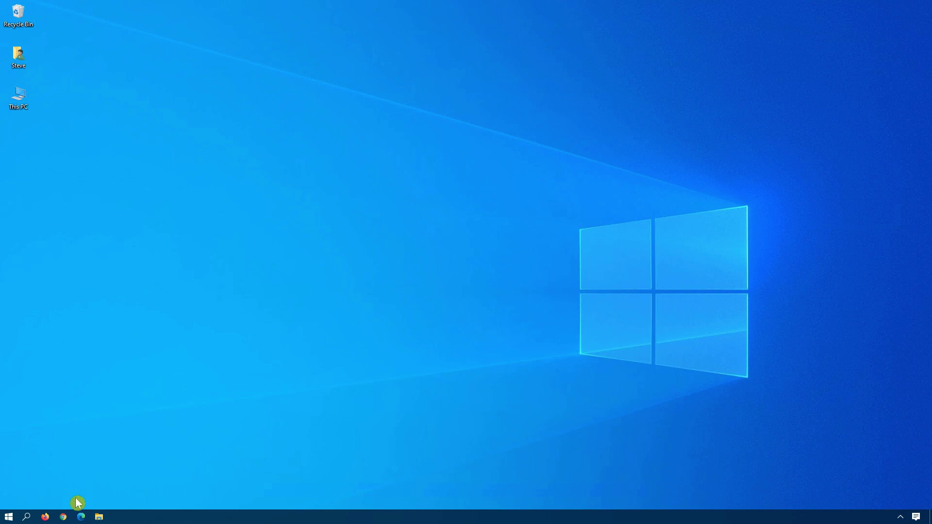
- Launch Adobe Acrobat Reader DC from the Start menu and go to its Edit menu for Preferences
{"action": "left_click", "coordinate": [9, 518]}
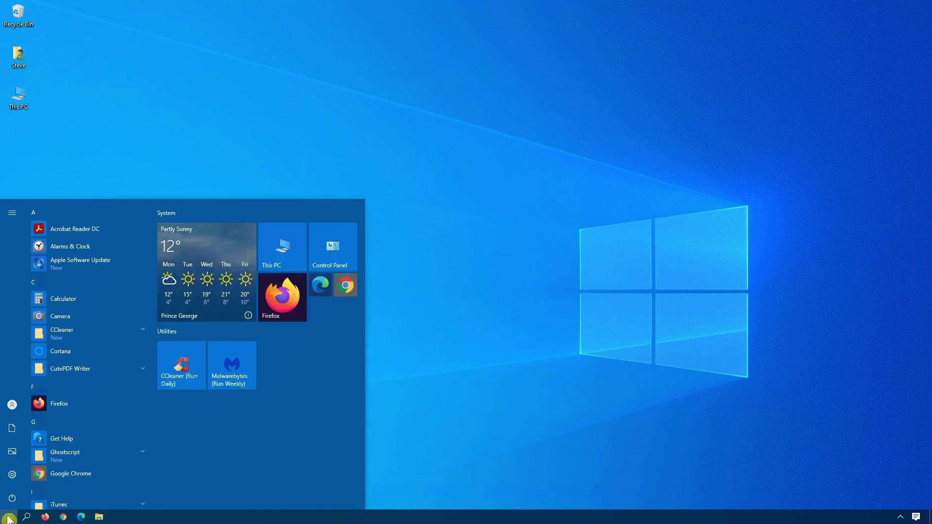
{"action": "left_click", "coordinate": [89, 228]}
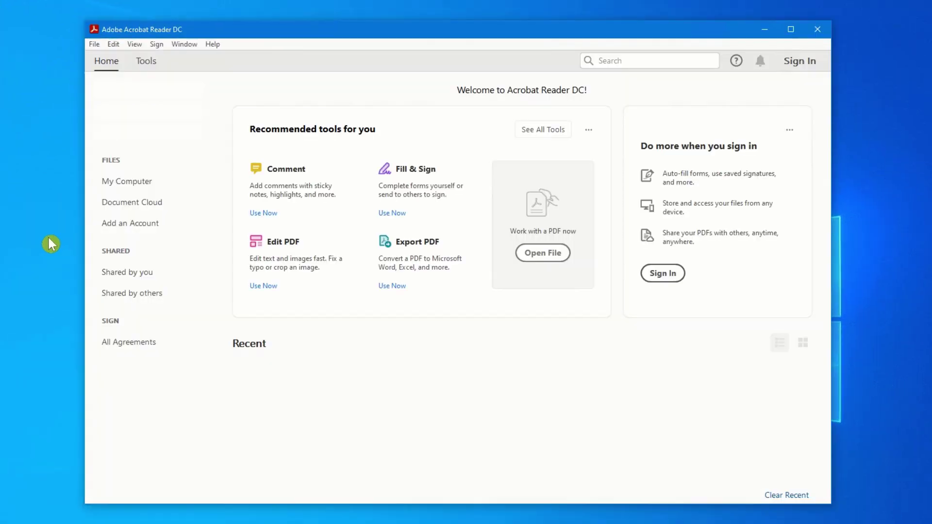
{"action": "left_click", "coordinate": [113, 43]}
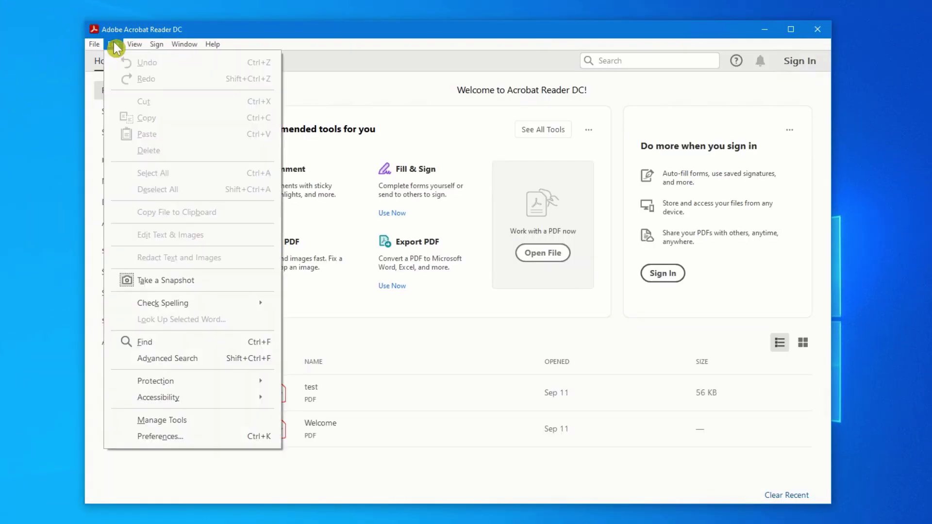
{"action": "left_click", "coordinate": [176, 442]}
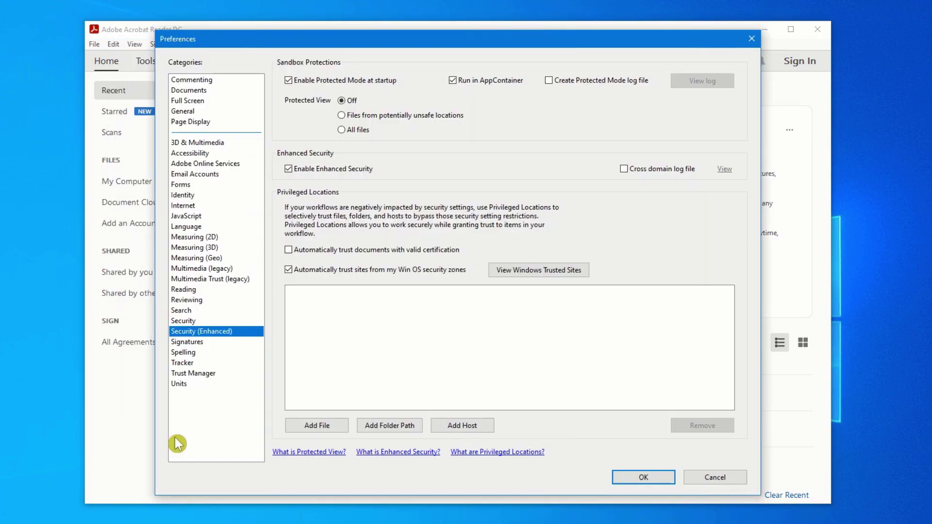